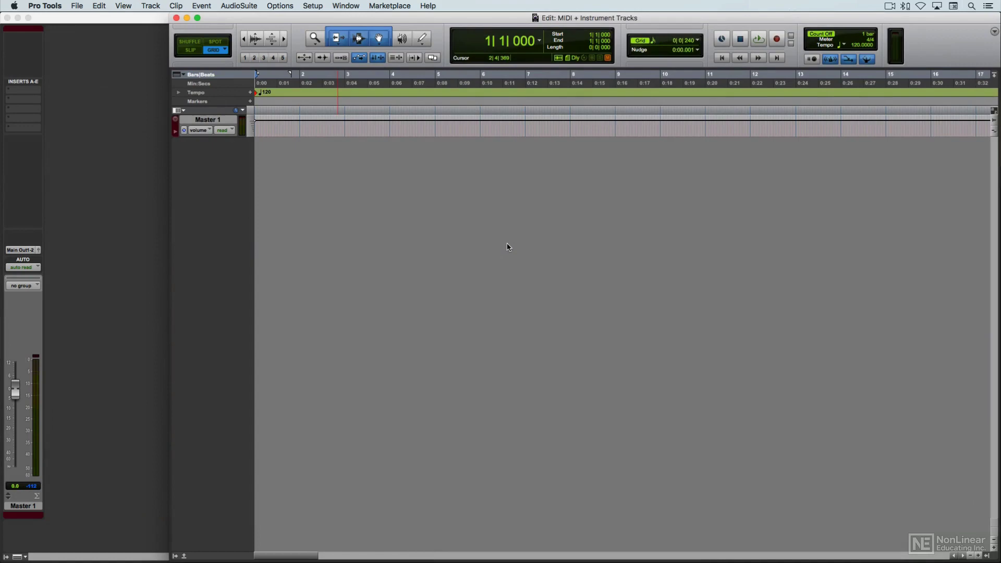
# - In New Tracks, set up a stereo Instrument Track row and a MIDI Track row
pyautogui.press('super+shift+n')
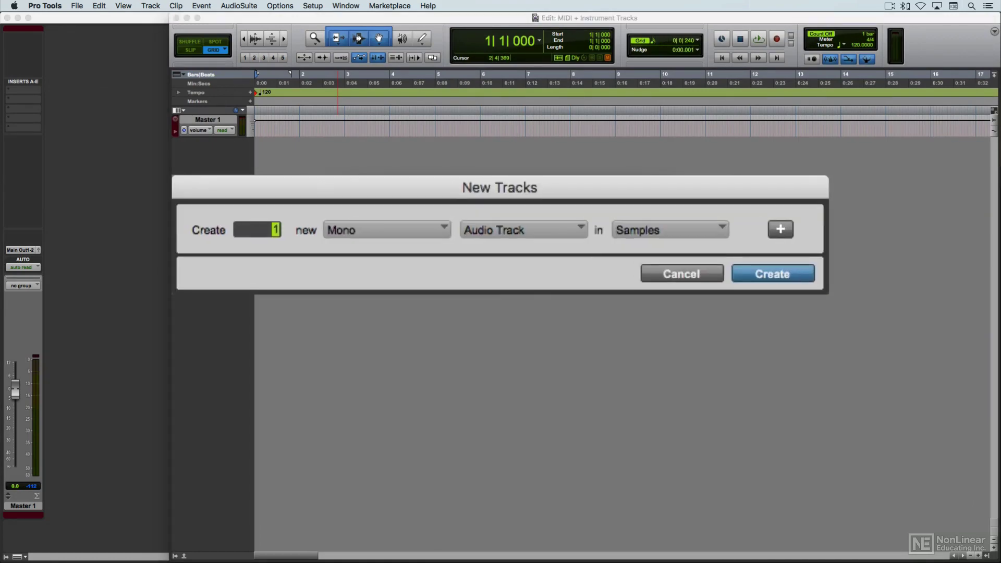
pyautogui.click(570, 225)
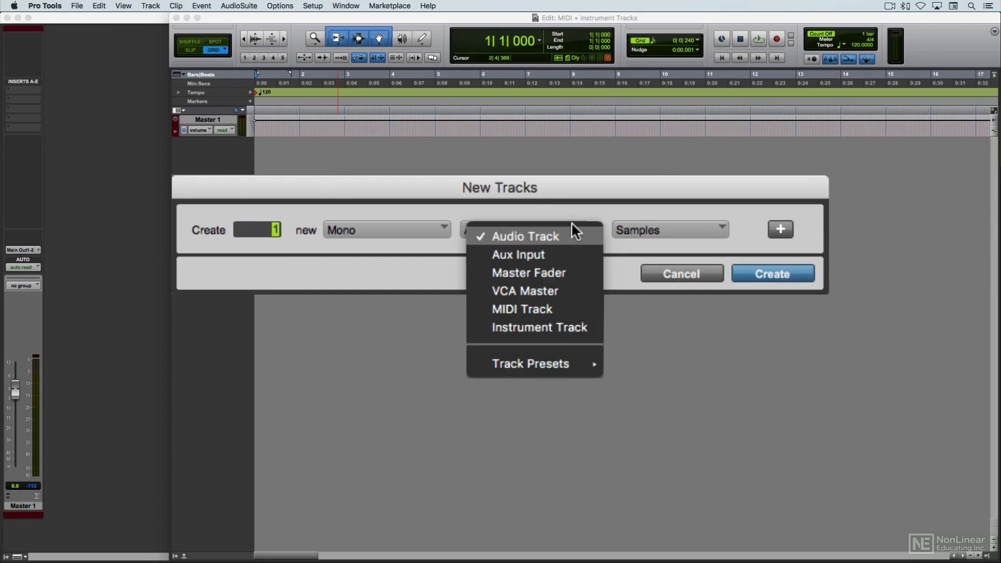
pyautogui.click(555, 330)
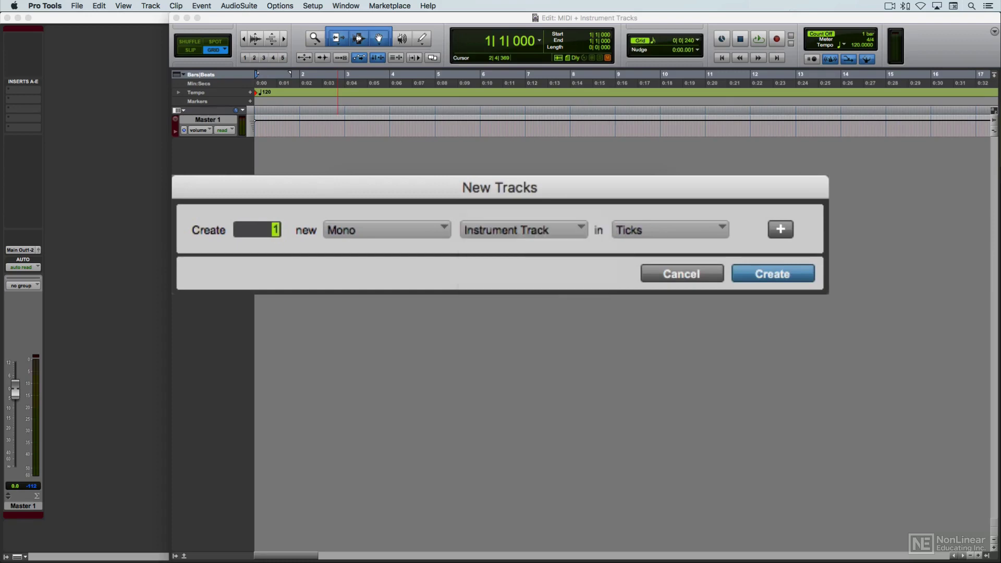
pyautogui.click(433, 228)
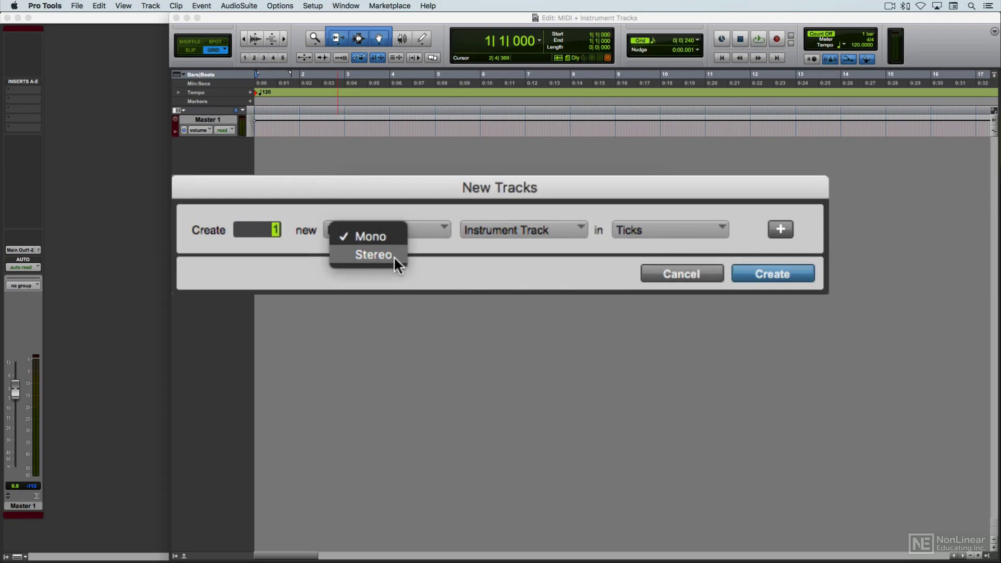
pyautogui.click(393, 256)
pyautogui.click(780, 229)
pyautogui.click(571, 265)
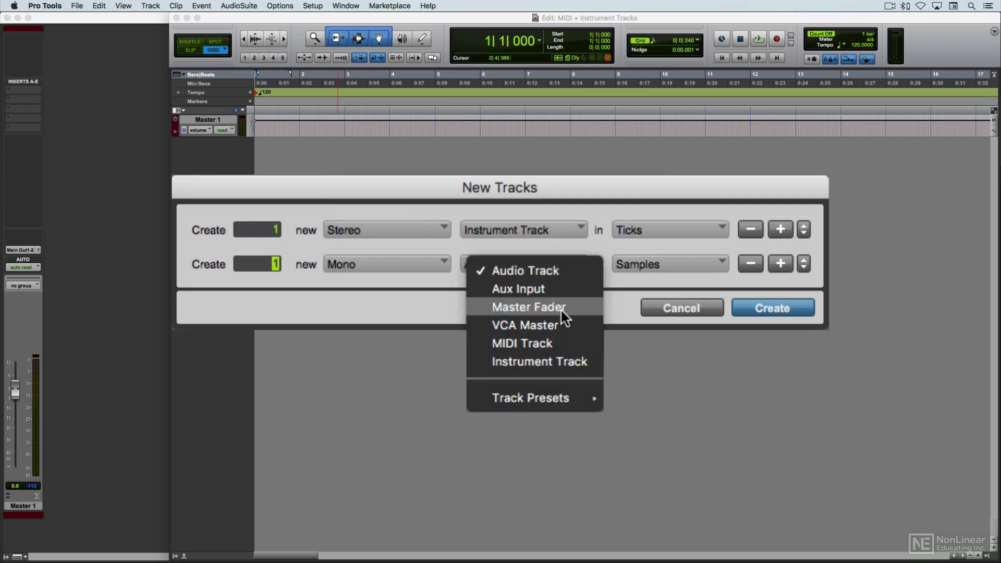
pyautogui.click(565, 343)
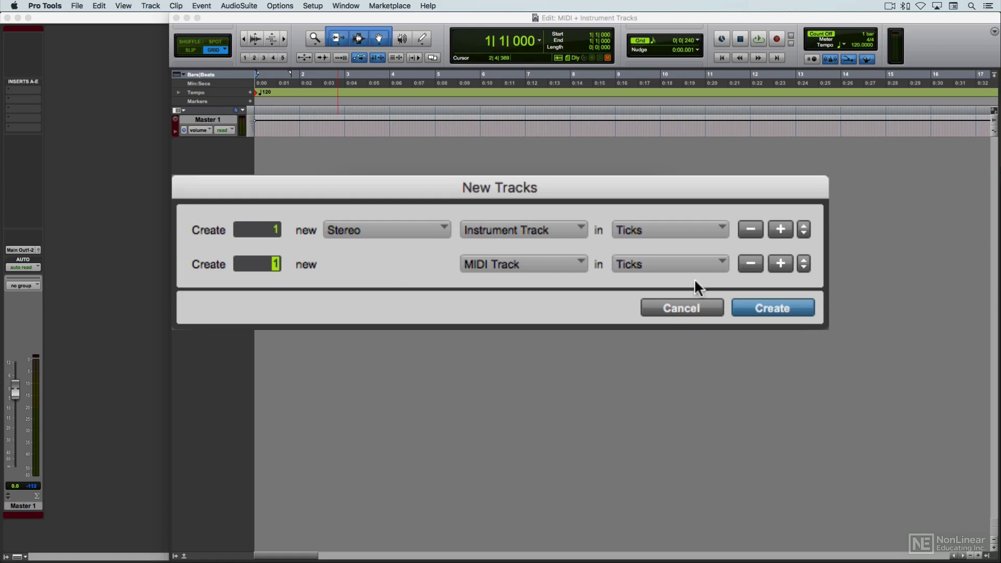
# - Add a stereo Aux Input row and create all three tracks
pyautogui.click(783, 264)
pyautogui.click(555, 302)
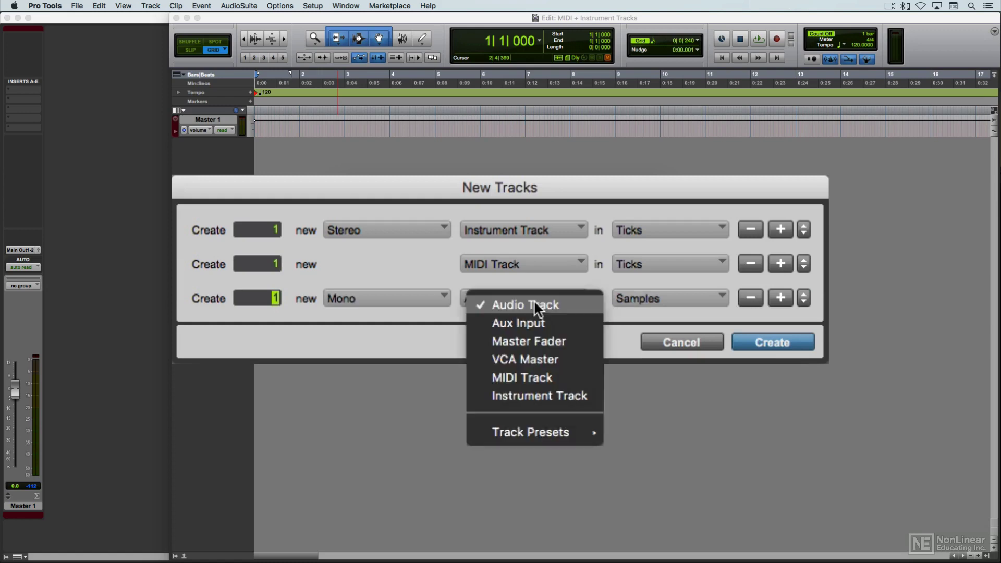
pyautogui.click(530, 321)
pyautogui.click(430, 306)
pyautogui.click(393, 324)
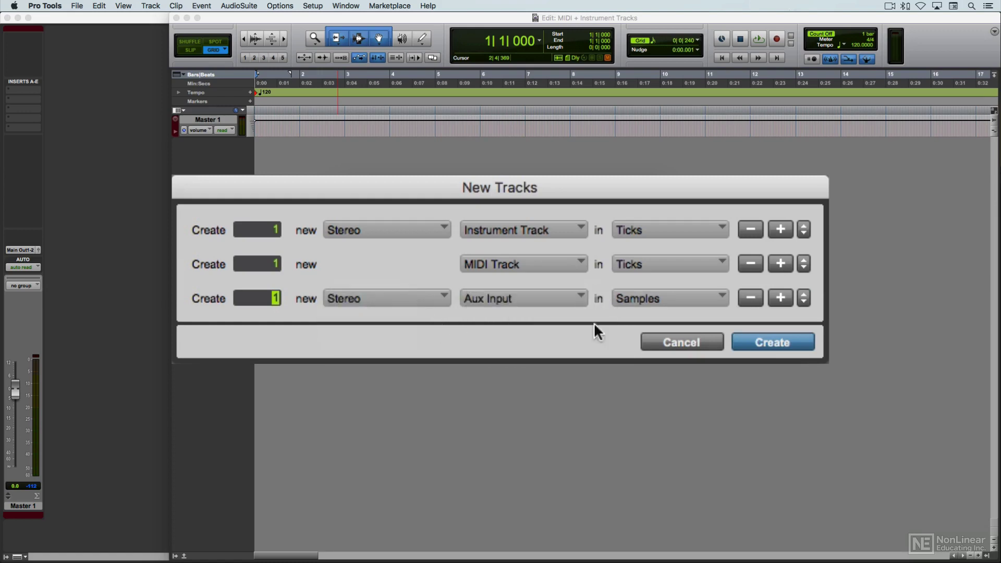
pyautogui.click(781, 344)
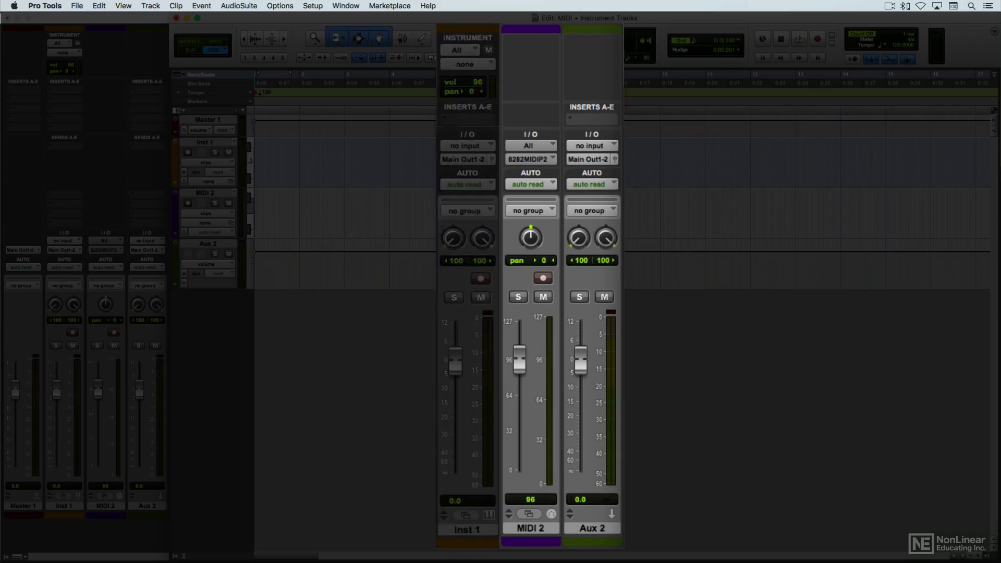
pyautogui.click(550, 147)
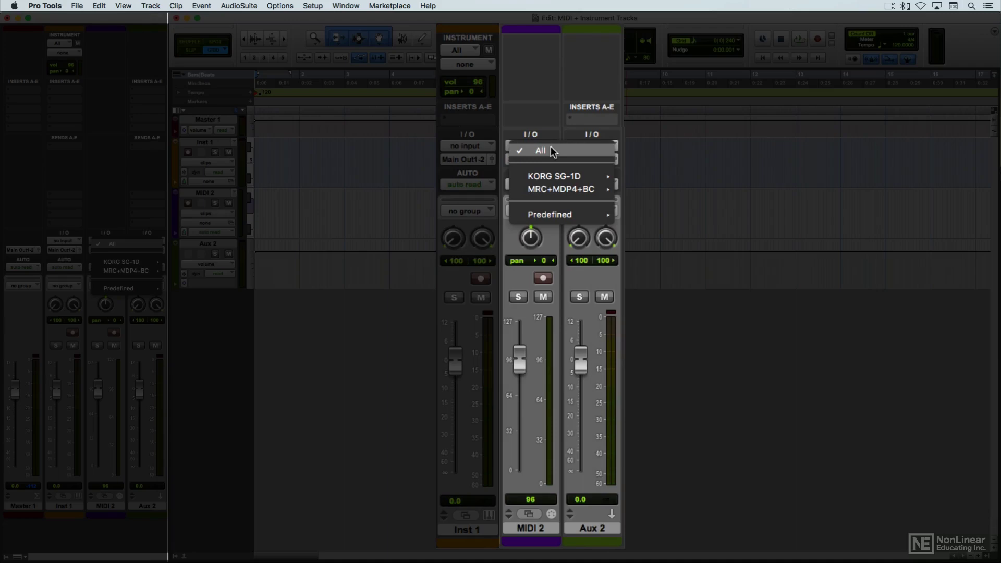
pyautogui.click(561, 151)
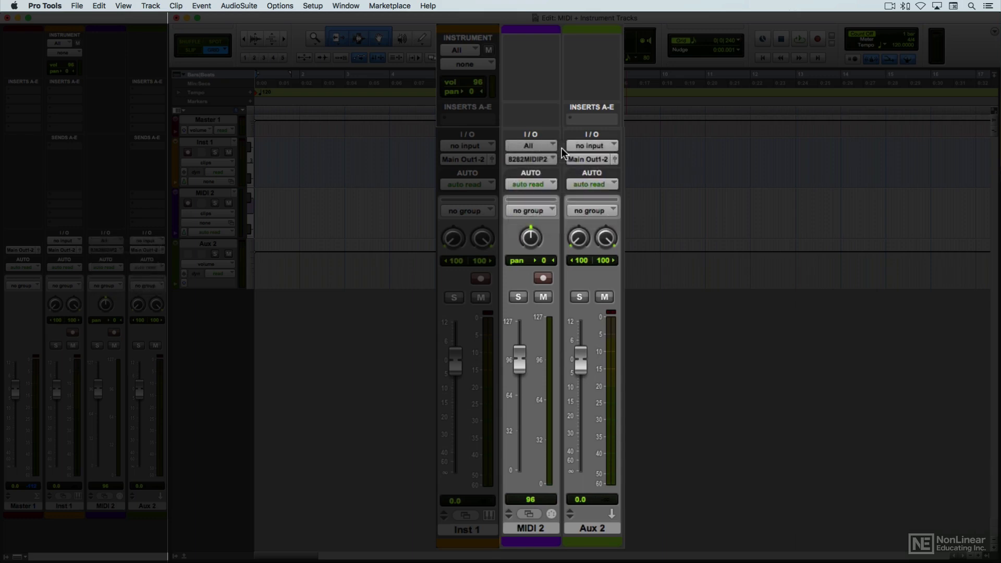
pyautogui.click(313, 6)
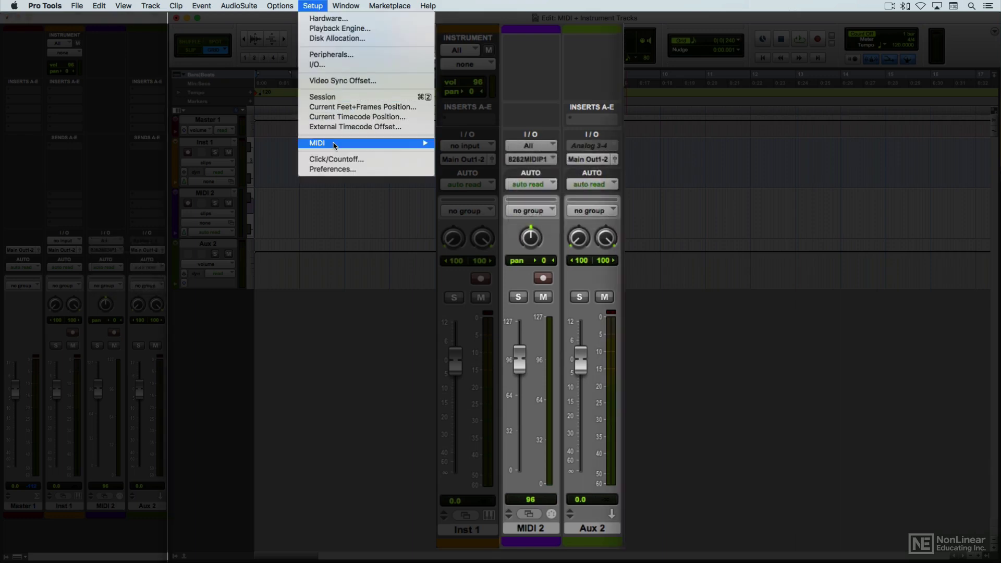
pyautogui.moveTo(335, 145)
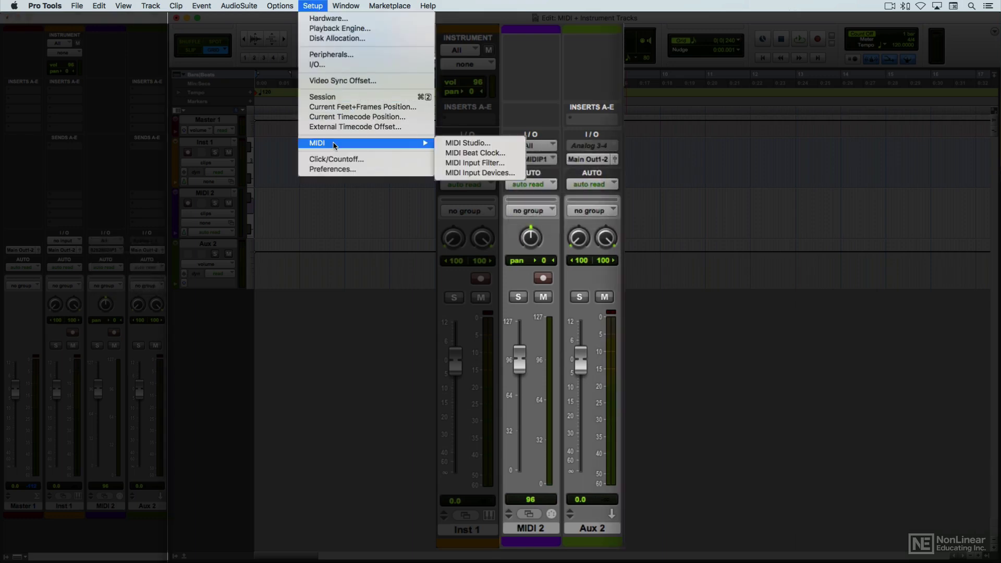
pyautogui.click(519, 174)
pyautogui.click(583, 385)
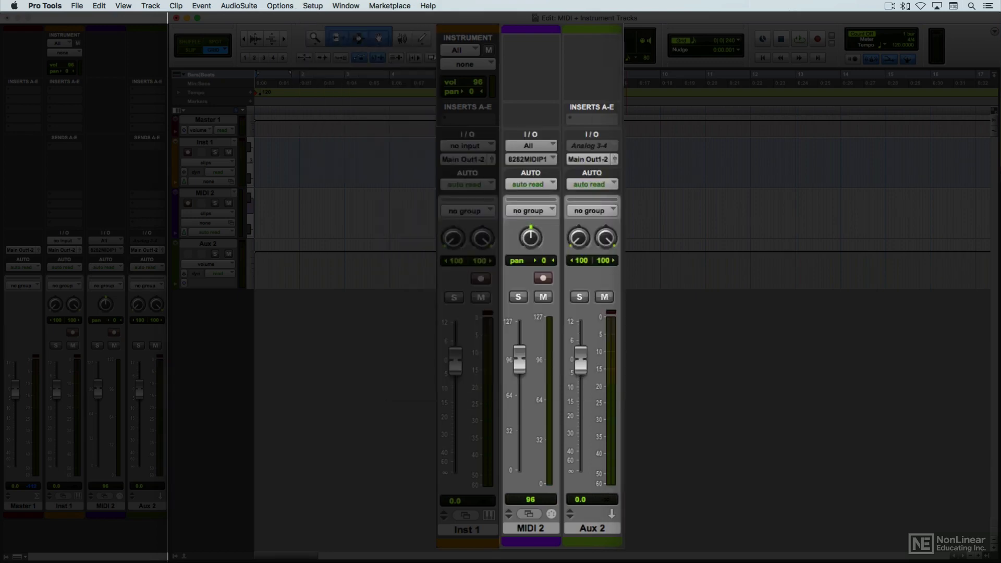
pyautogui.click(313, 6)
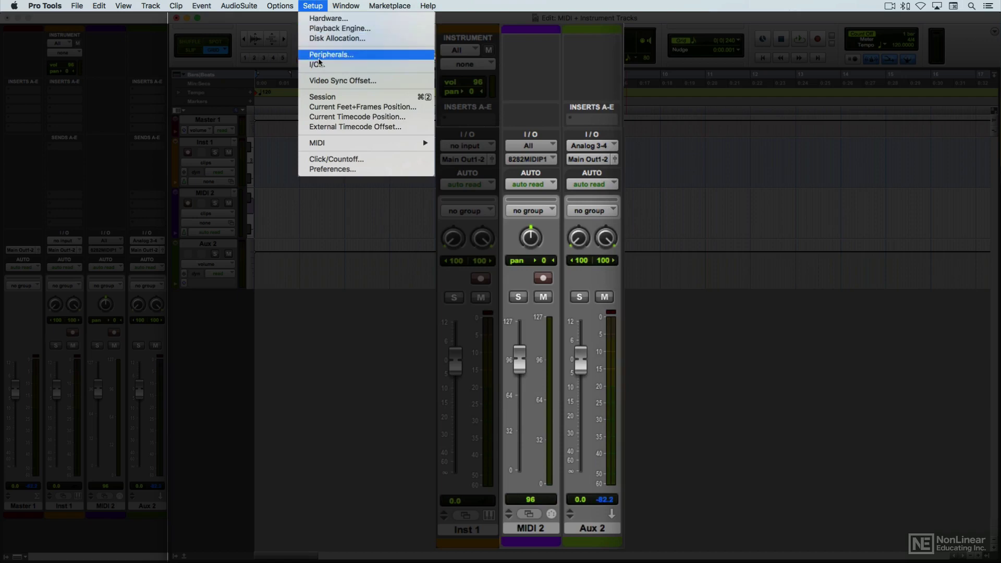
pyautogui.moveTo(328, 145)
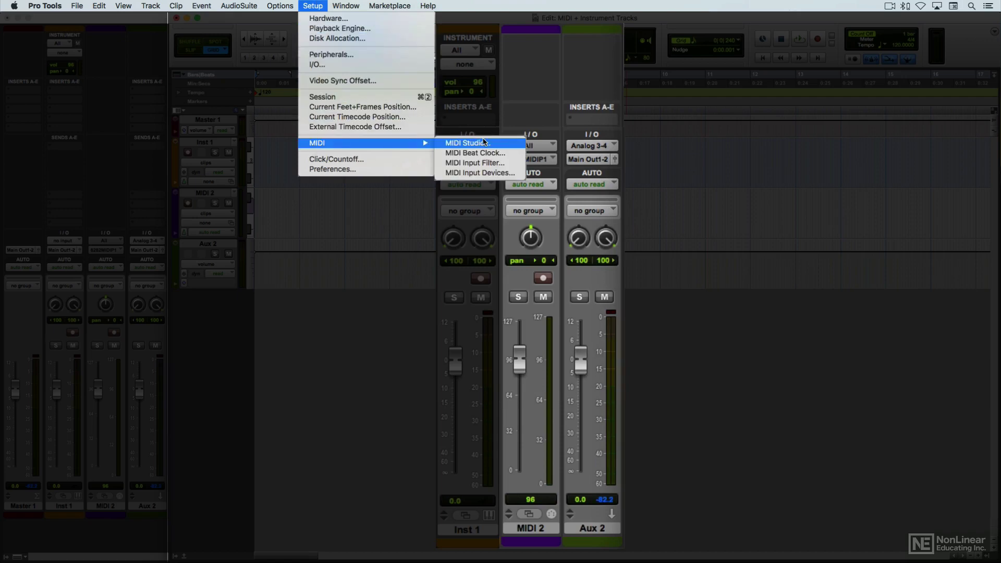
pyautogui.click(505, 142)
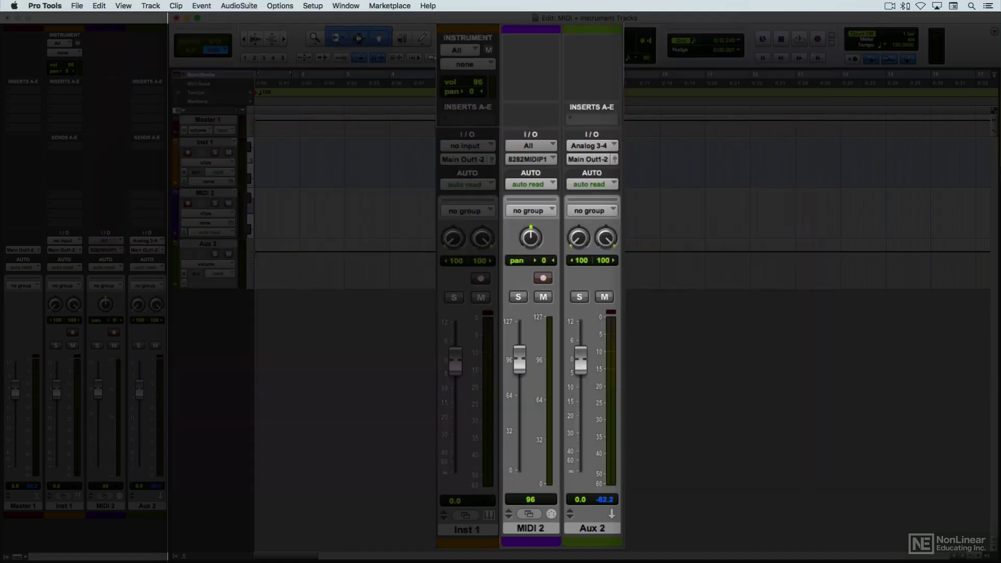
# - Check MIDI 2's input sources and keep the input set to All
pyautogui.click(550, 146)
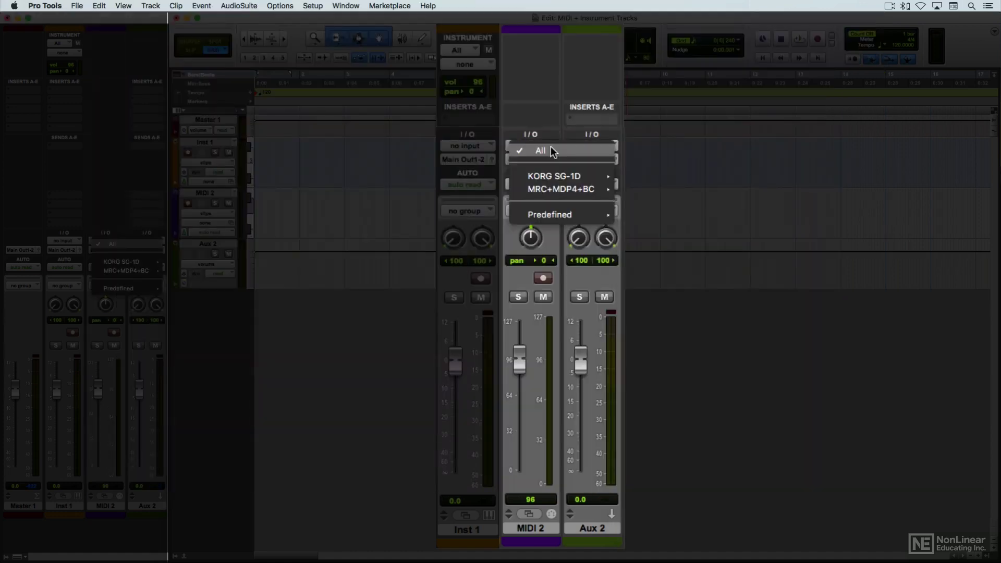
pyautogui.moveTo(598, 194)
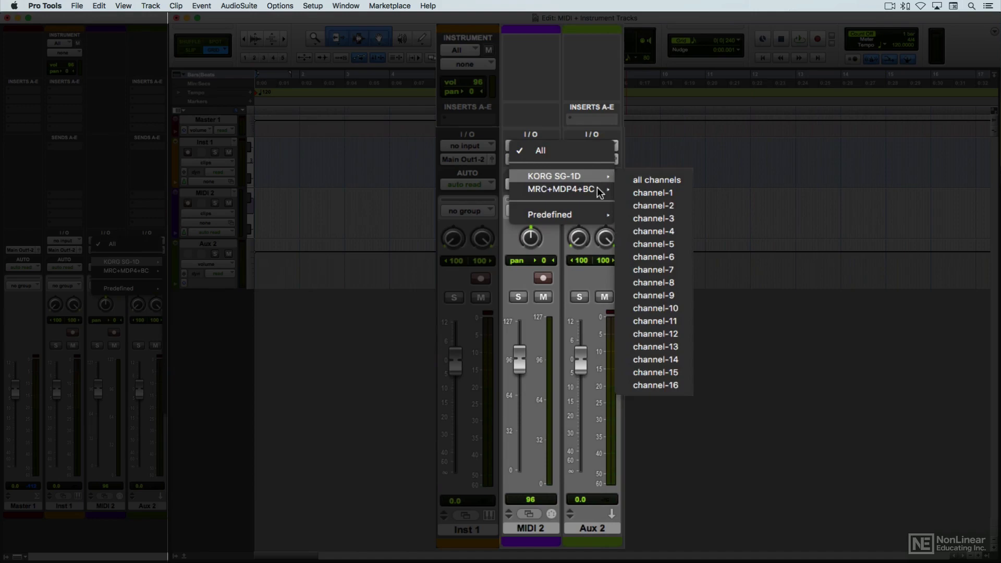
pyautogui.click(563, 152)
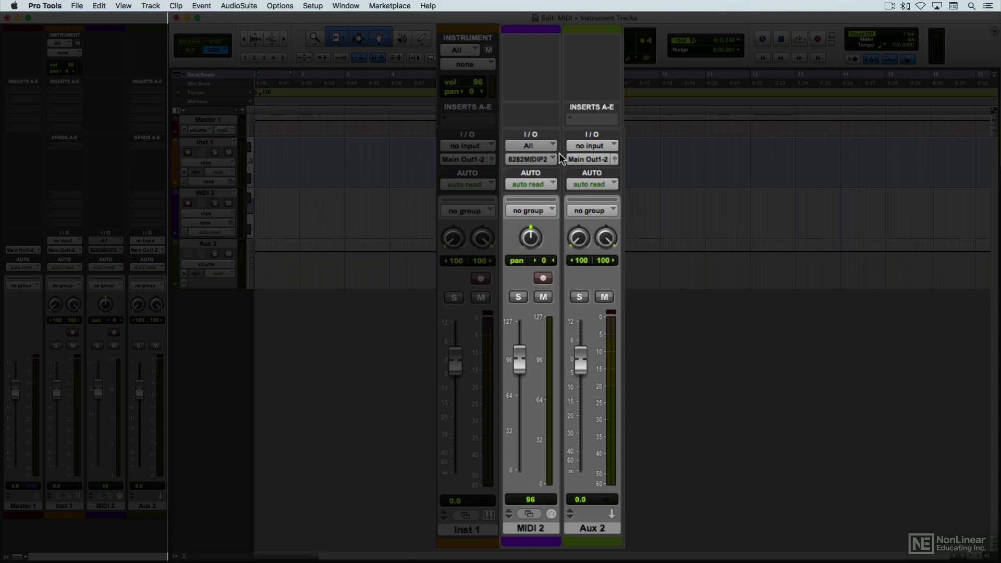
pyautogui.click(548, 146)
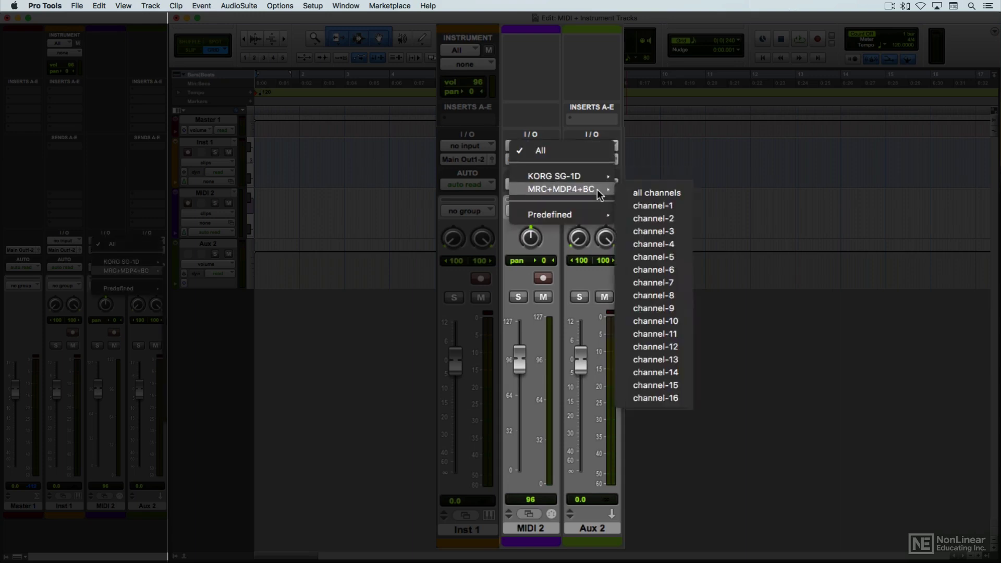
pyautogui.click(564, 152)
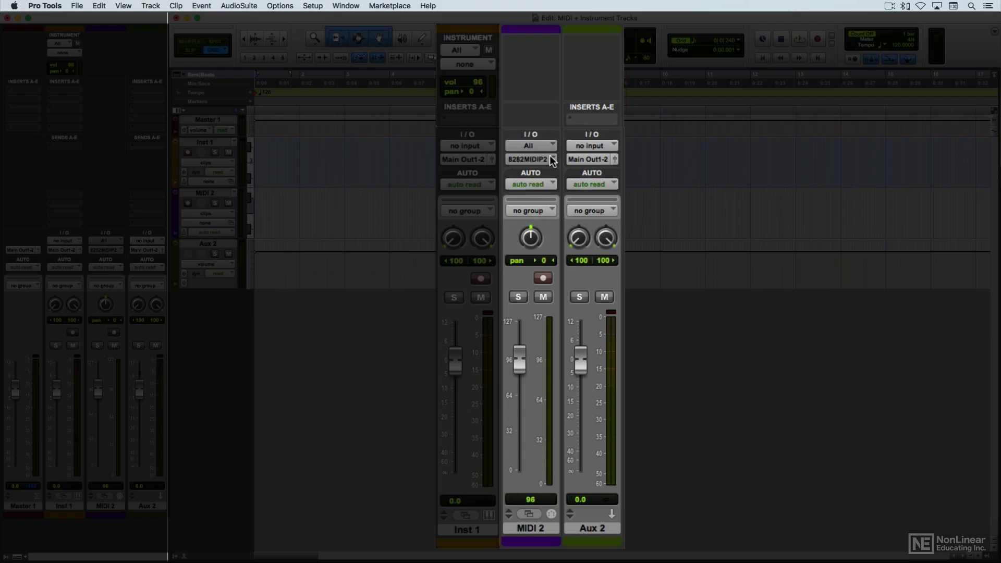
# - Open MIDI 2's output choices to the Predefined > 828mk2, MIDI Port channel list
pyautogui.click(549, 159)
pyautogui.moveTo(553, 160)
pyautogui.moveTo(730, 163)
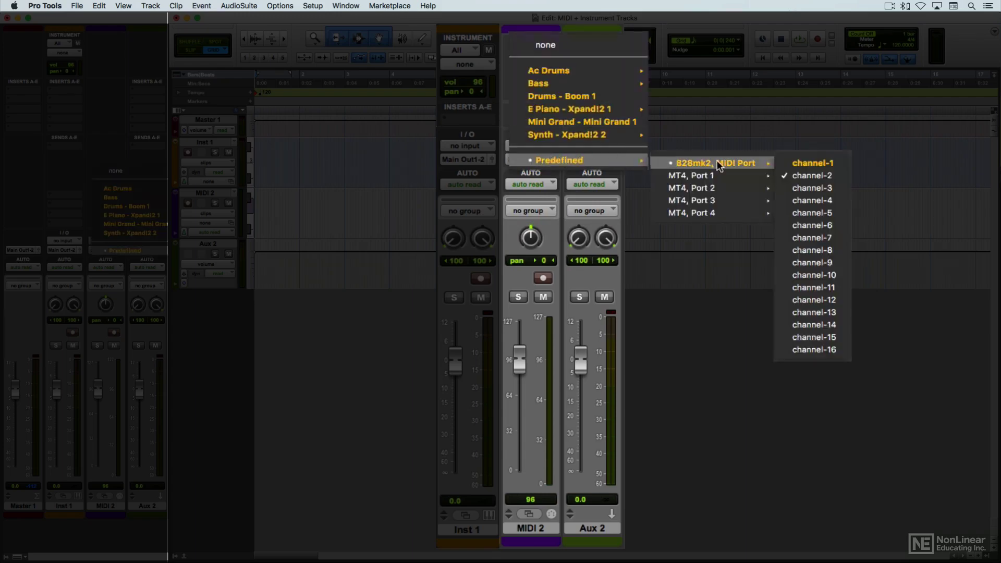
pyautogui.click(812, 162)
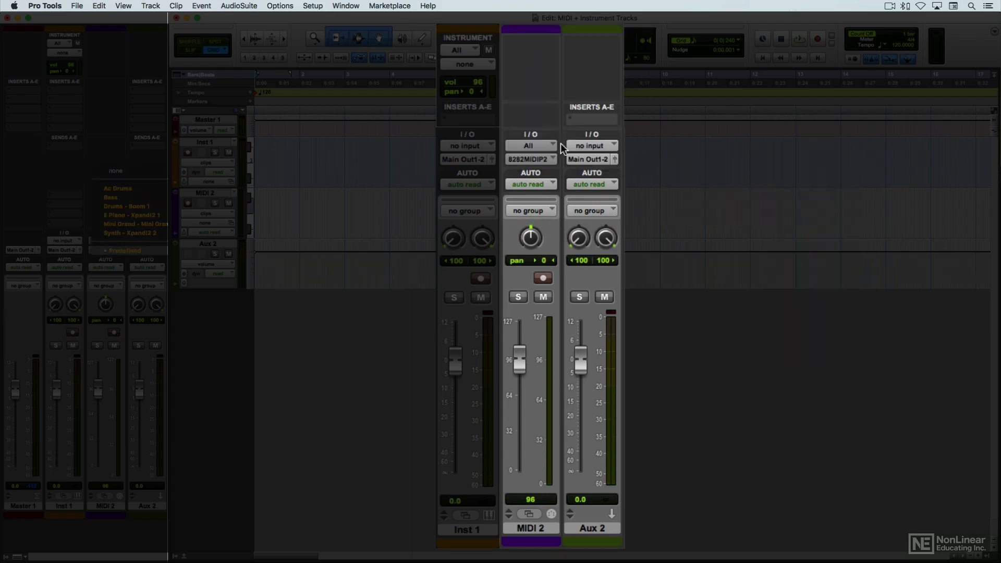
pyautogui.click(552, 159)
pyautogui.moveTo(552, 160)
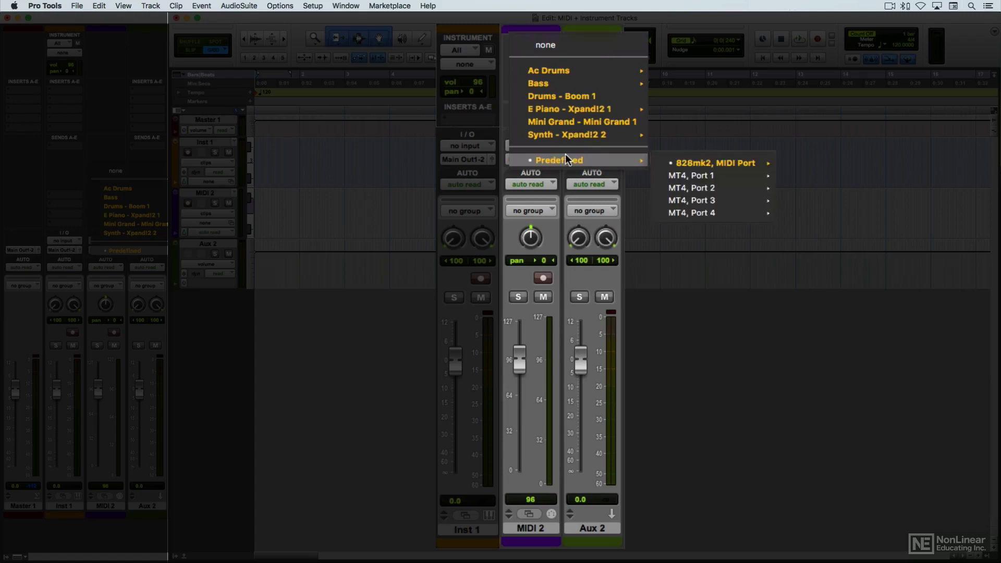
pyautogui.moveTo(710, 164)
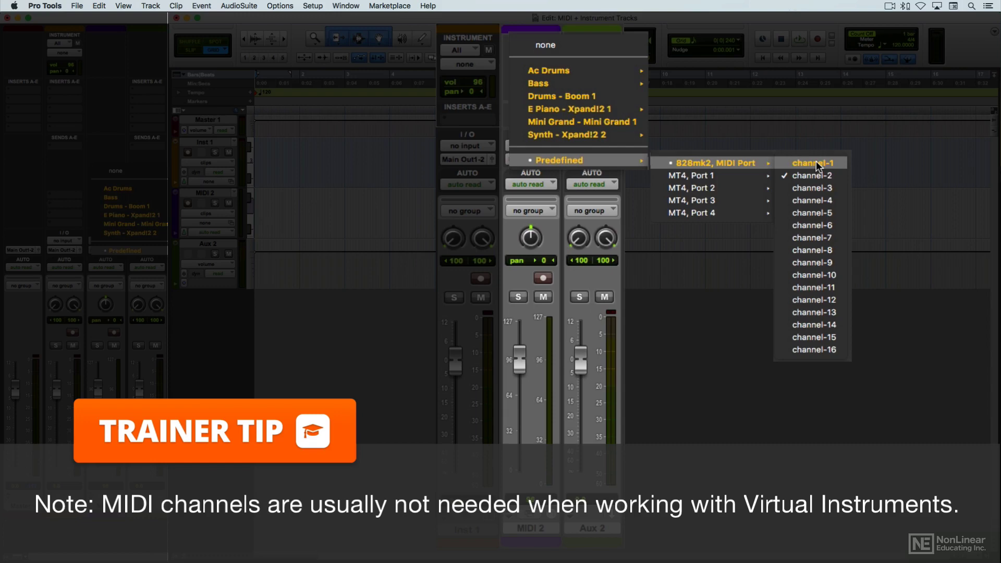
# - Set MIDI 2's output to 828mk2 channel 1 and Aux 2's input to Analog 3-4 (Stereo)
pyautogui.click(813, 164)
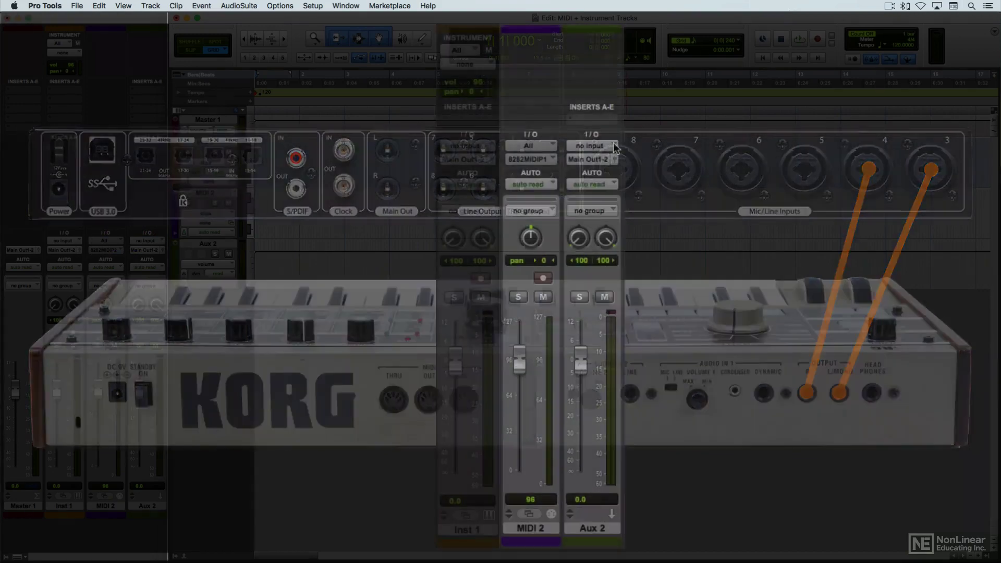
pyautogui.click(612, 145)
pyautogui.moveTo(618, 173)
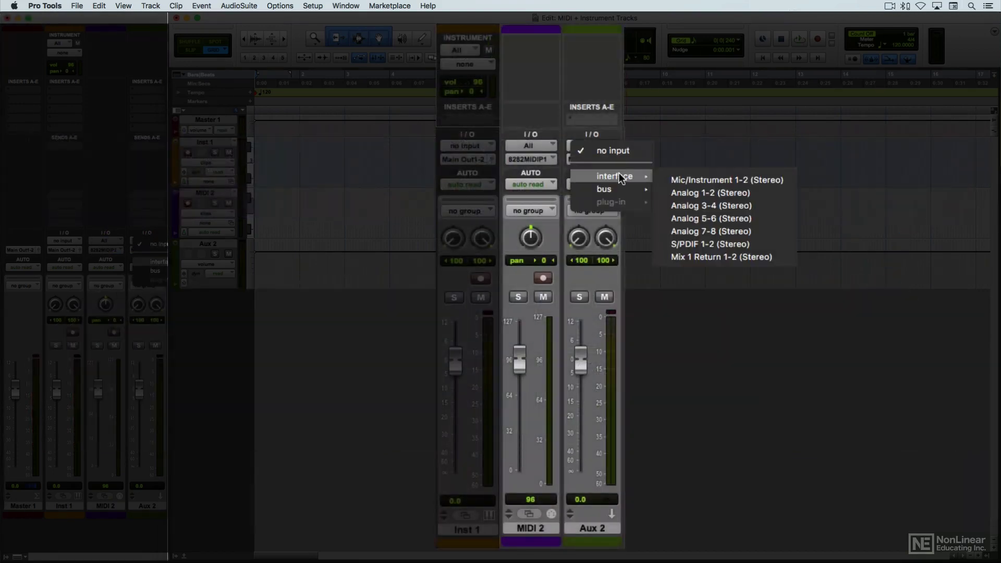
pyautogui.click(762, 205)
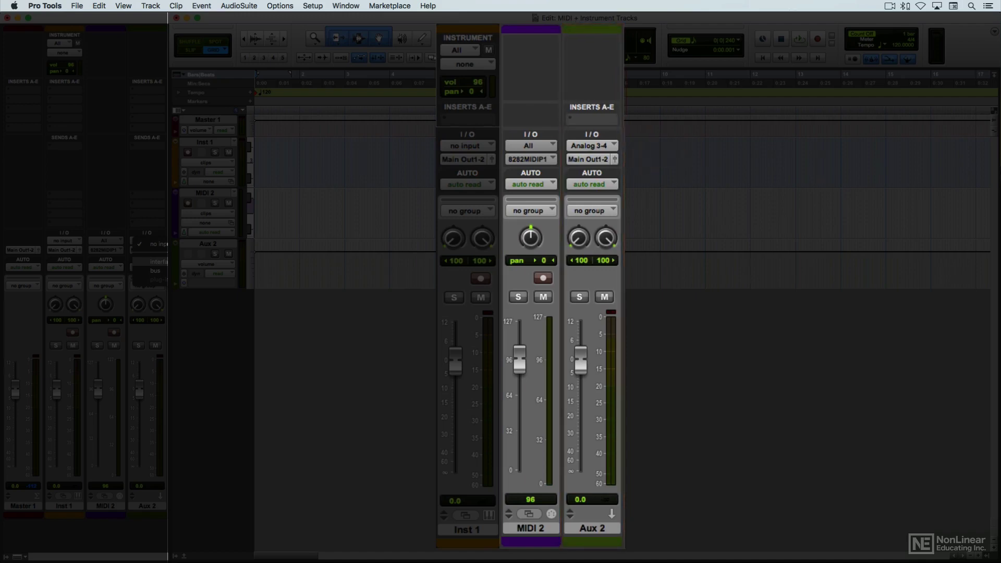
# - Record-enable the MIDI 2 strip in the mixer
pyautogui.click(542, 278)
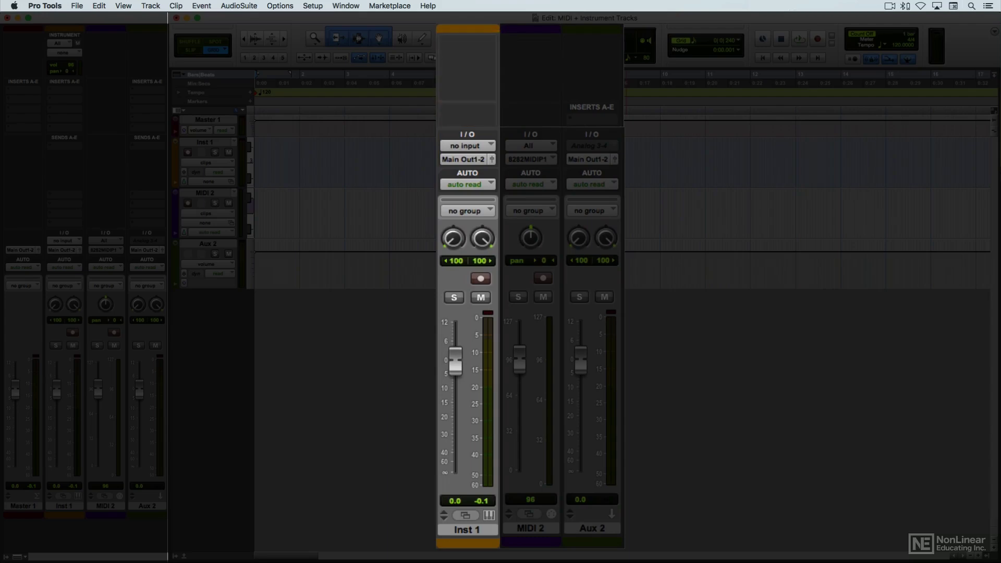
# - Show Instruments view on the mixer strips and leave Inst 1's MIDI output set to none
pyautogui.click(121, 5)
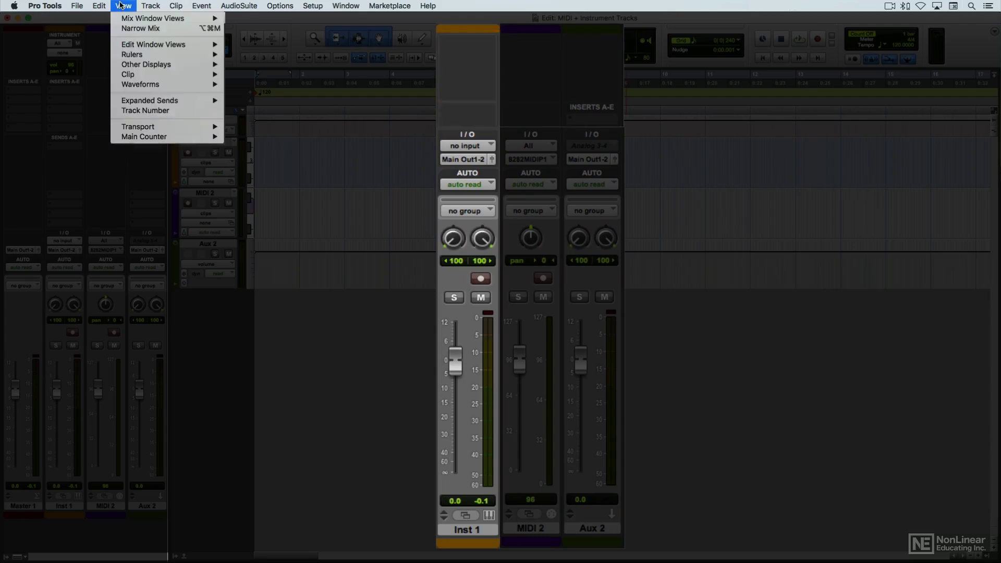
pyautogui.moveTo(177, 19)
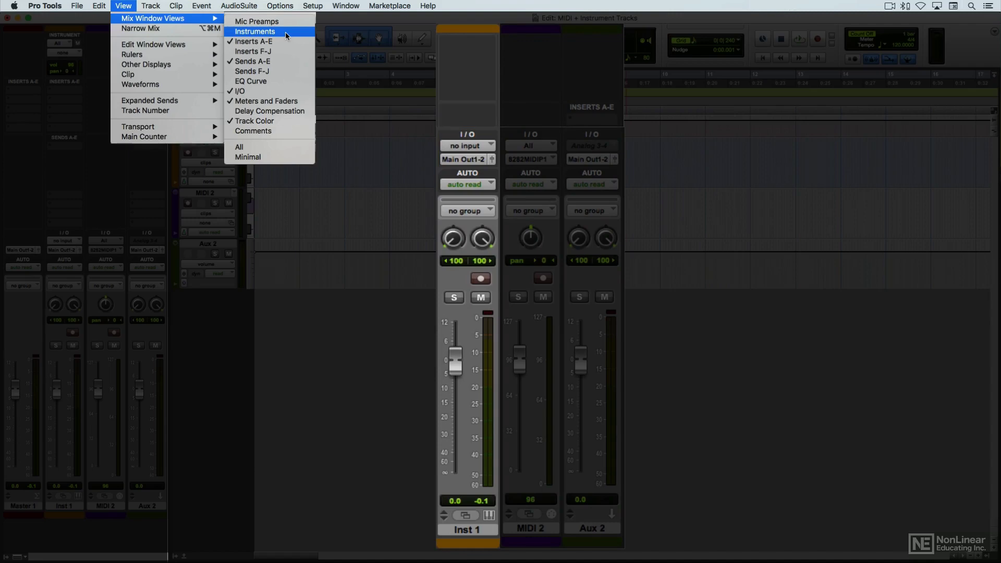
pyautogui.click(286, 33)
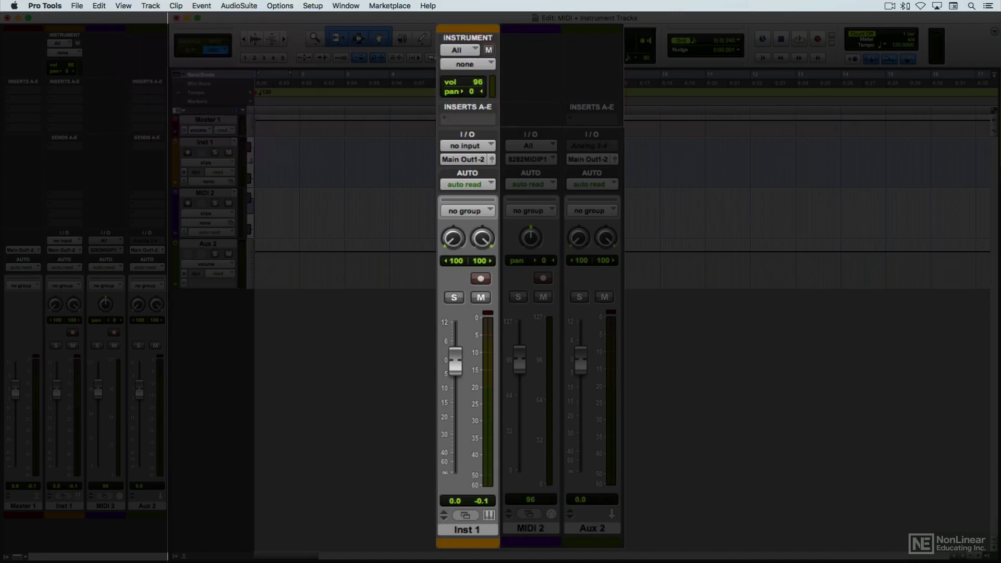
pyautogui.click(476, 49)
pyautogui.click(504, 55)
pyautogui.click(507, 64)
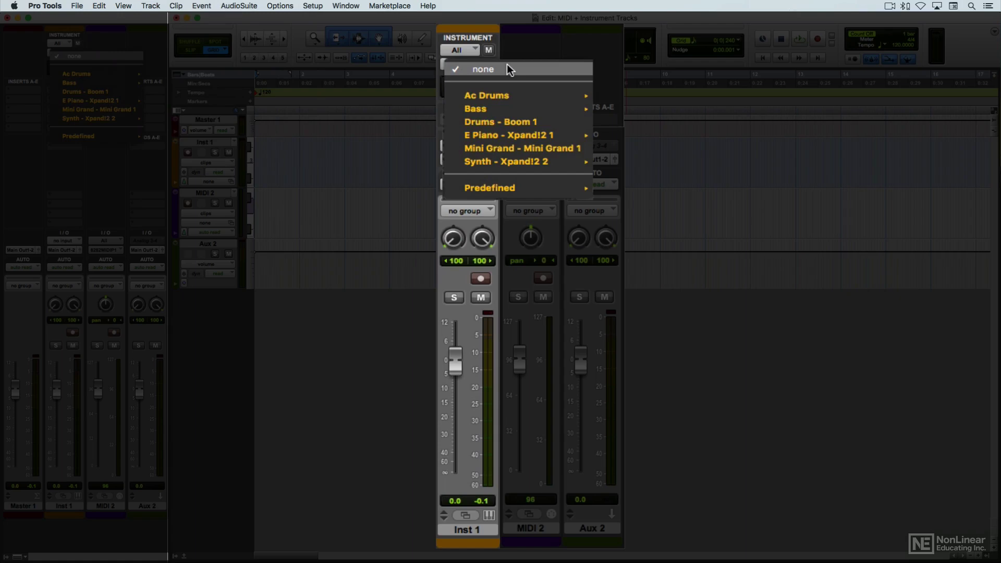
pyautogui.click(506, 64)
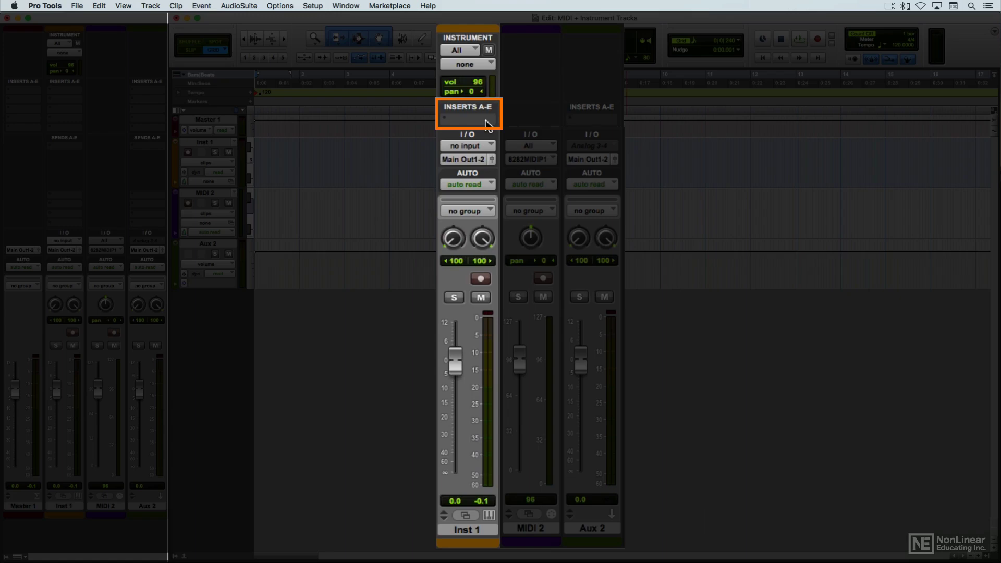
# - Insert the Xpand!2 (stereo) instrument plug-in on Inst 1 and record-arm Inst 1
pyautogui.click(486, 119)
pyautogui.moveTo(521, 150)
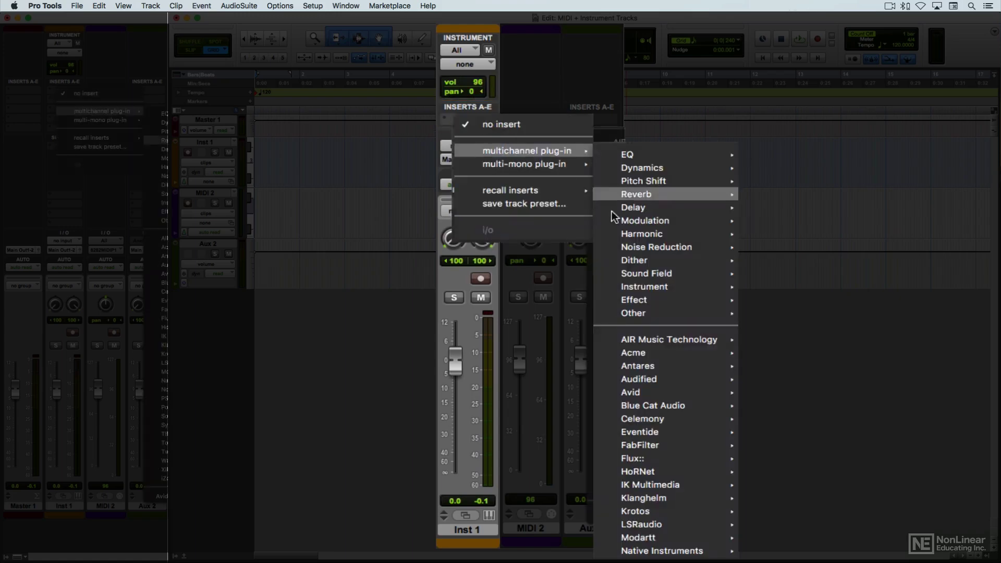
pyautogui.moveTo(667, 287)
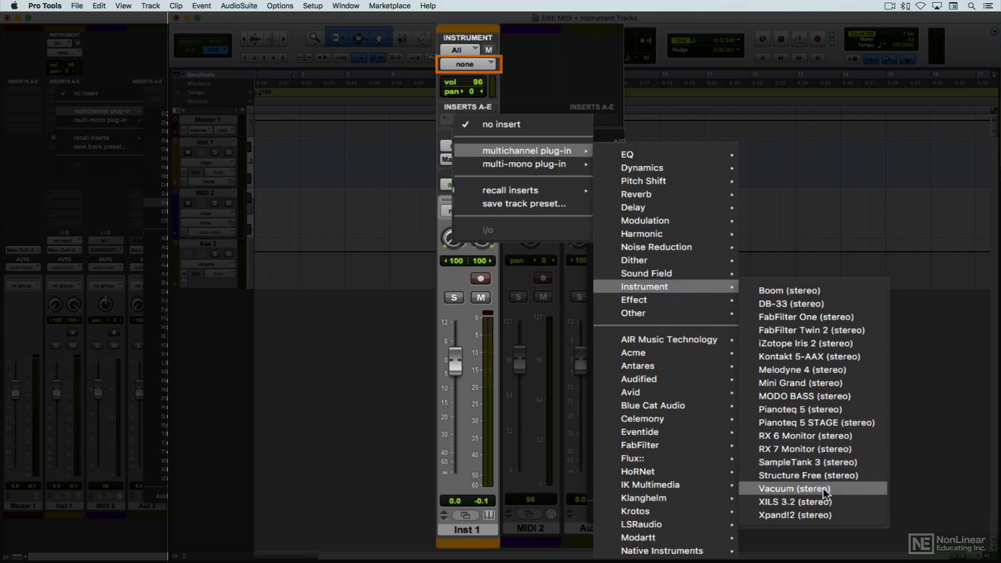
pyautogui.click(795, 514)
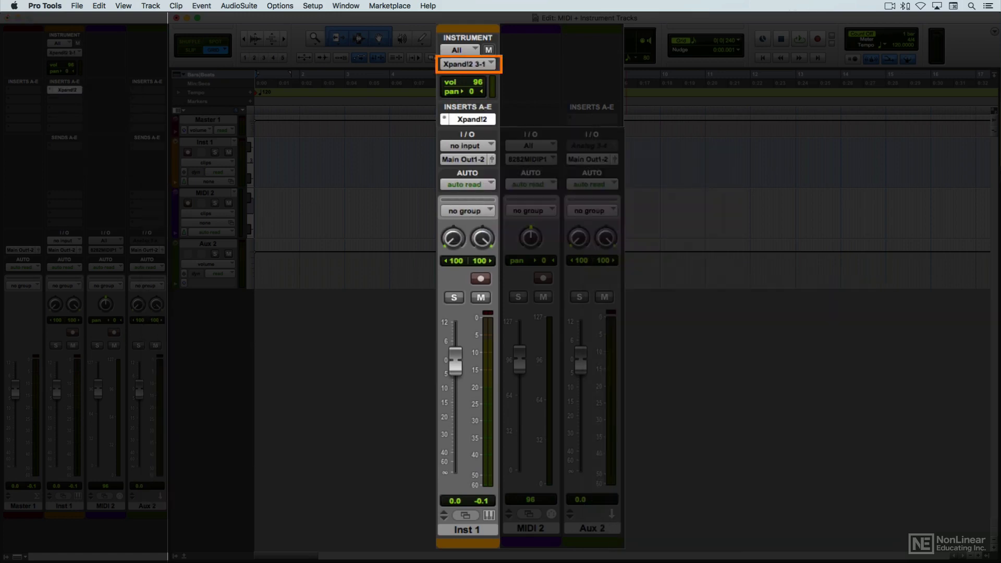
pyautogui.click(481, 278)
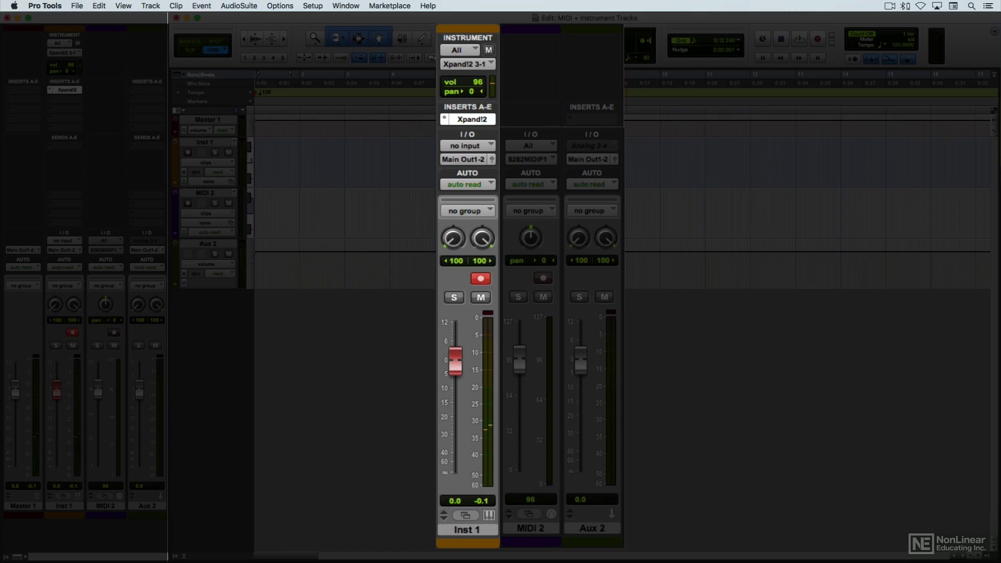
pyautogui.click(488, 144)
pyautogui.click(515, 149)
pyautogui.click(485, 159)
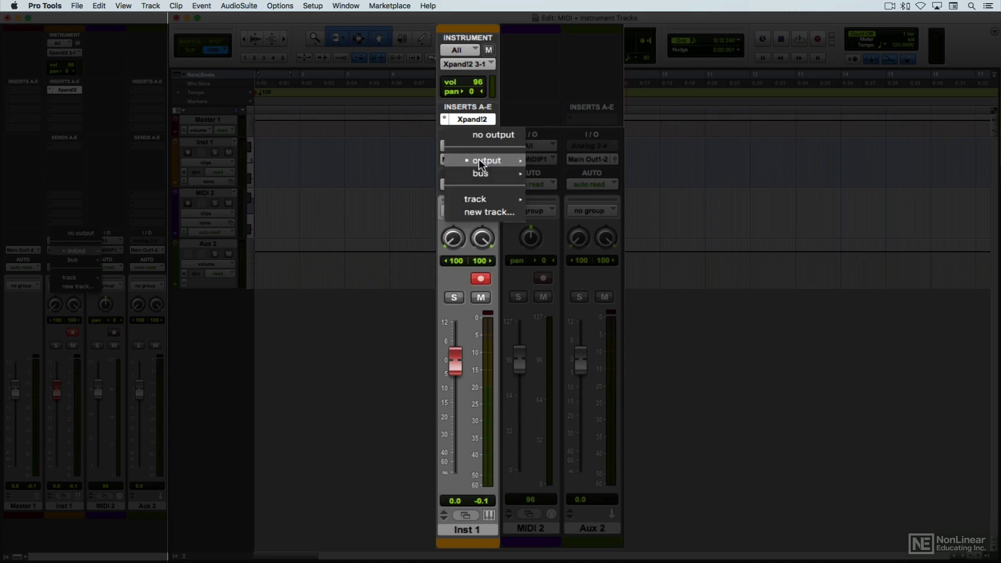
pyautogui.moveTo(480, 164)
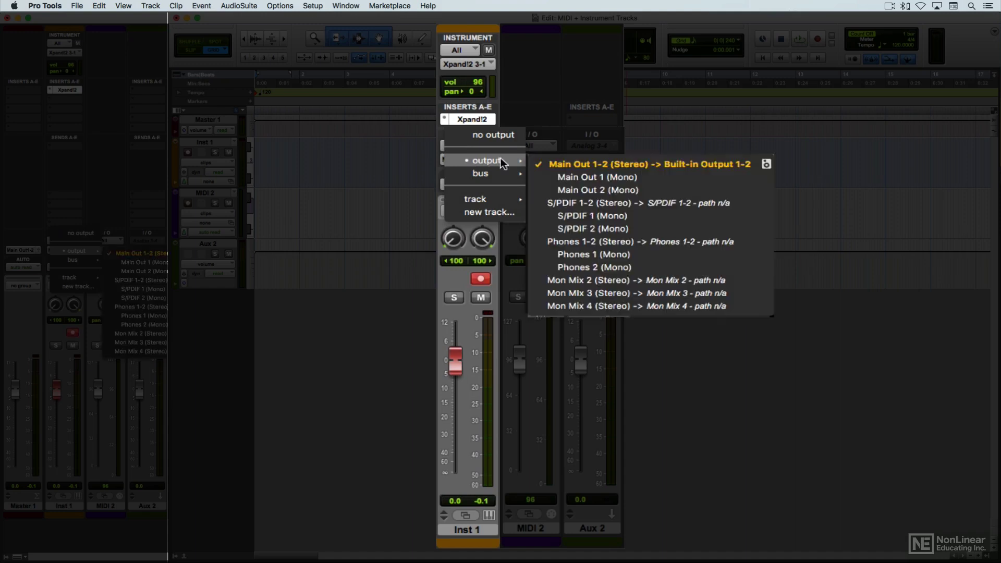
pyautogui.click(564, 161)
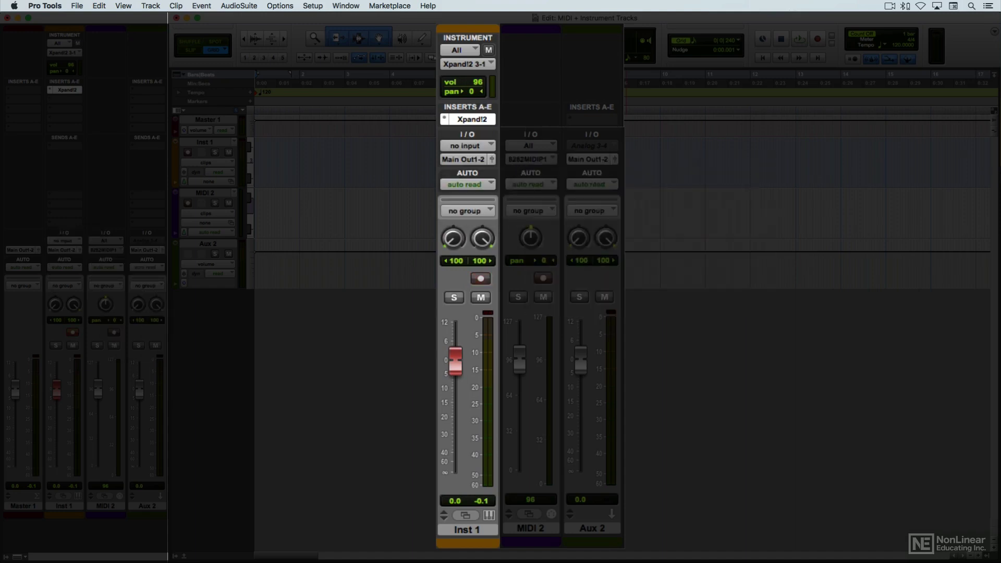